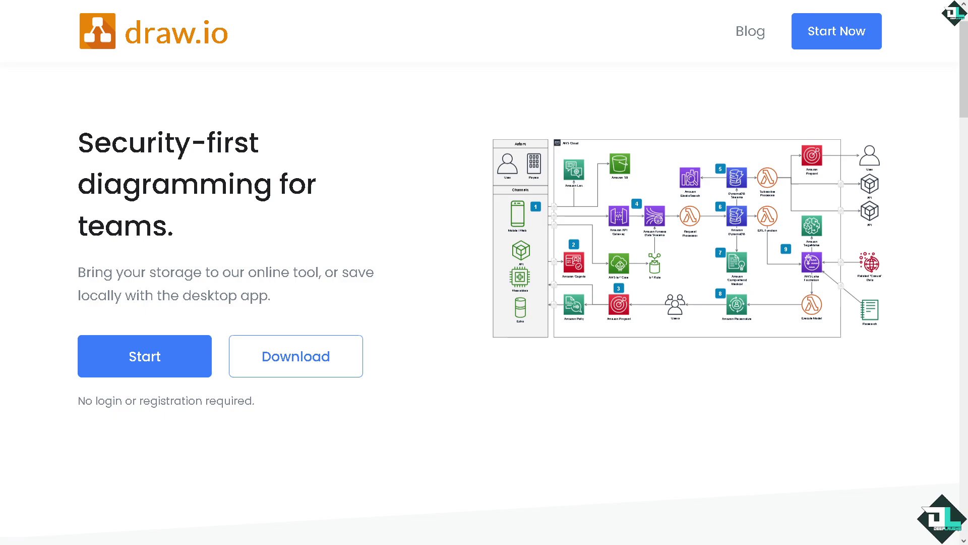
Step: Open the draw.io editor from the landing page and let it load with GitHub storage
click(145, 361)
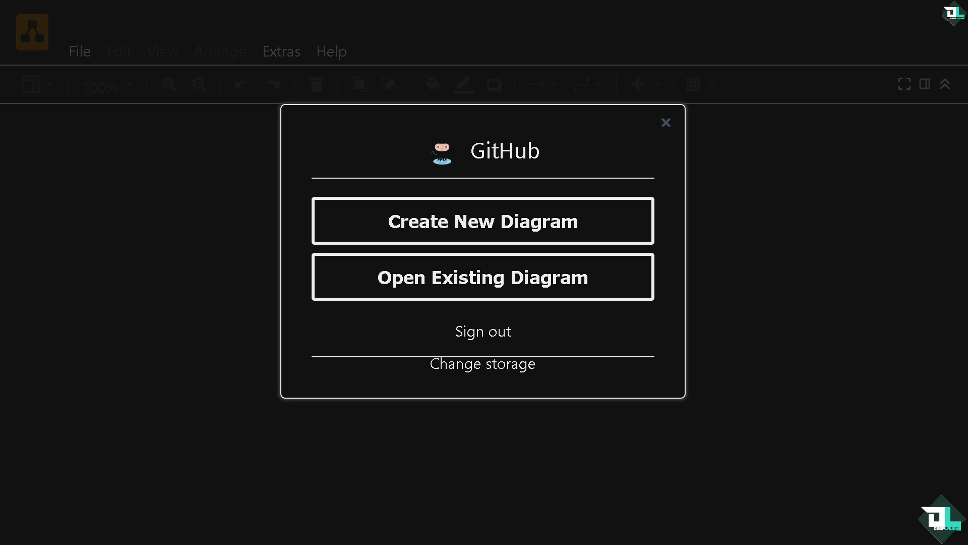
Step: Start a new GitHub diagram named 'How to Insert Symbols in draw.io' and browse the templates
click(421, 226)
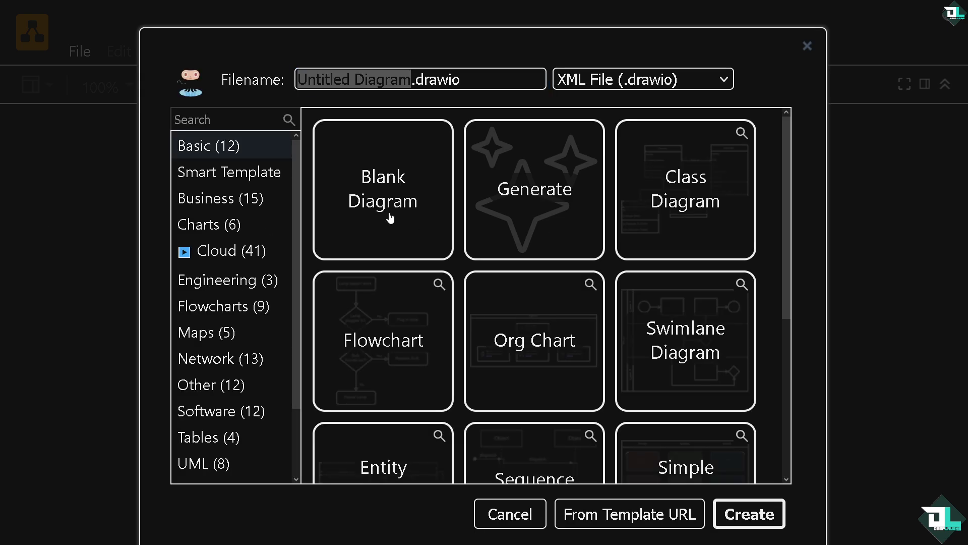
click(413, 79)
key(ctrl+a)
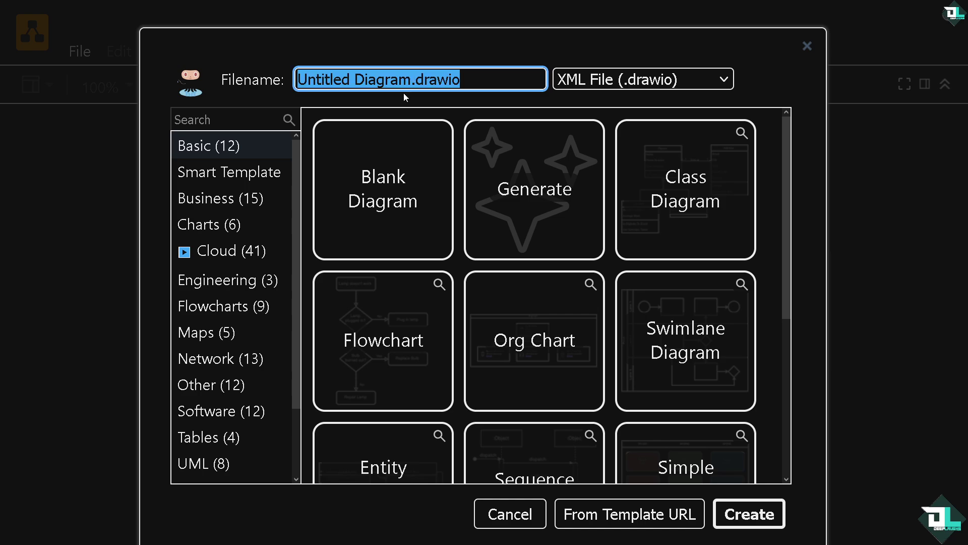
text(How to Insert Symbols in draw.io)
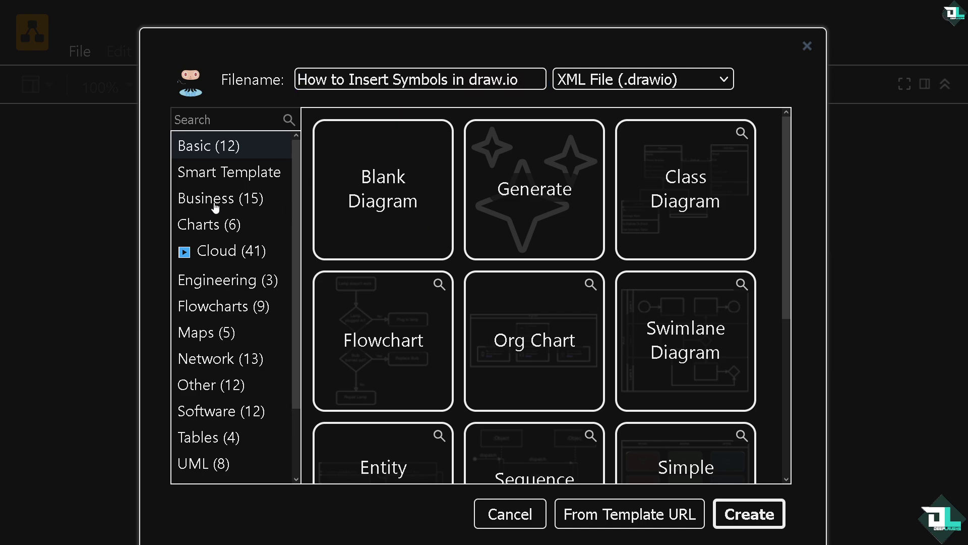
click(245, 173)
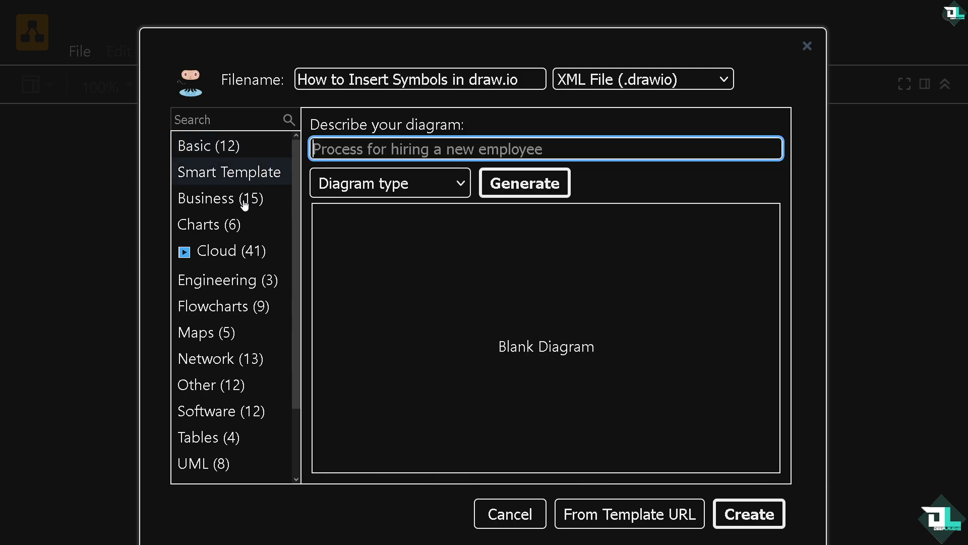
scroll(245, 352, down, 3)
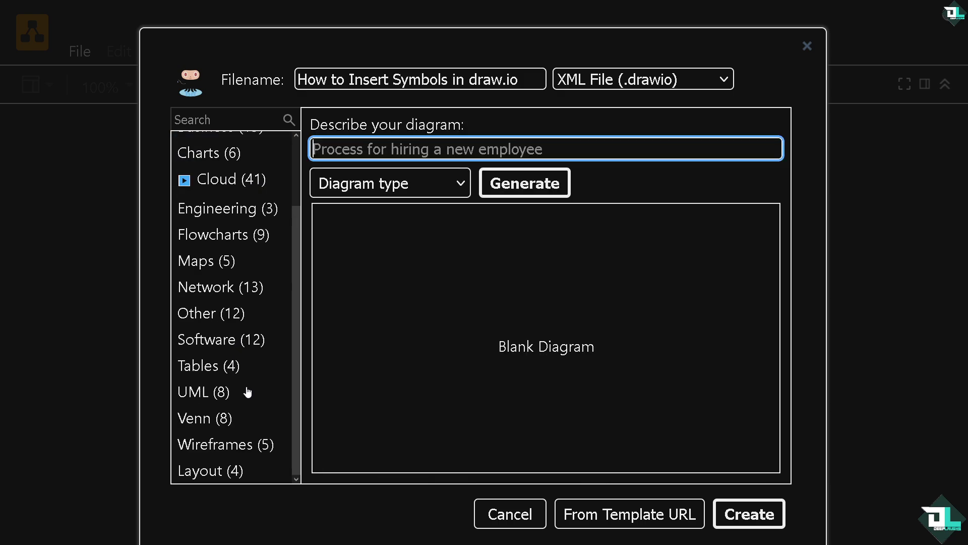
scroll(248, 391, up, 3)
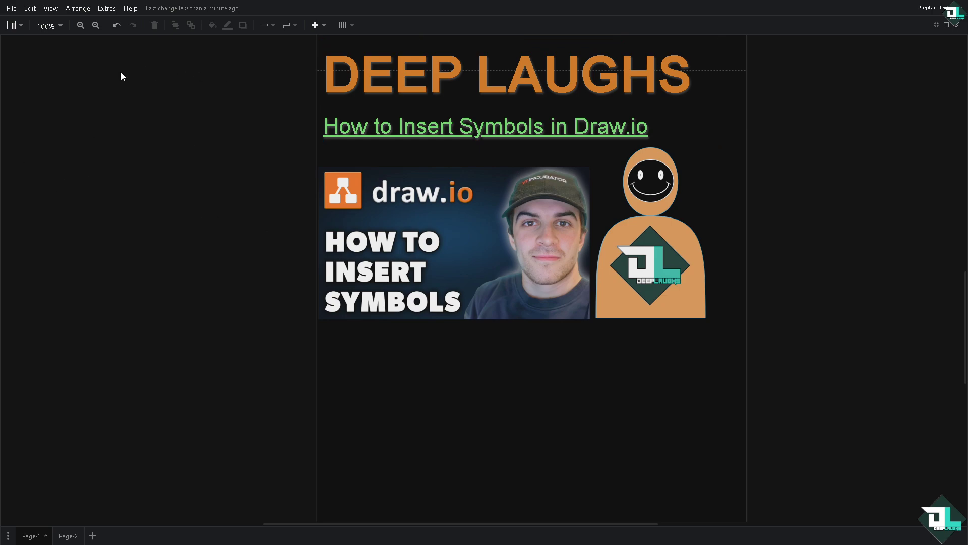
Step: Turn off the compact view so the Shapes sidebar and Format panel show beside the page
click(935, 27)
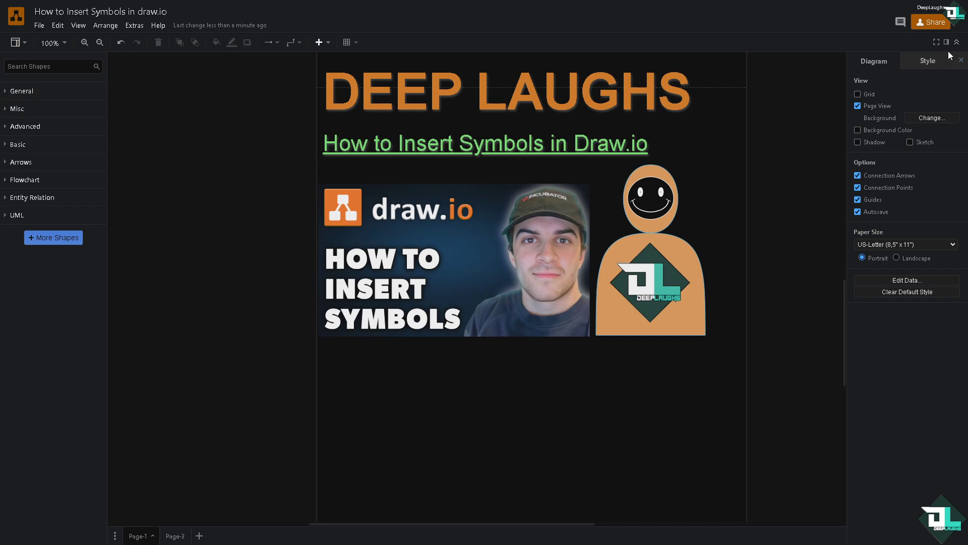
click(935, 43)
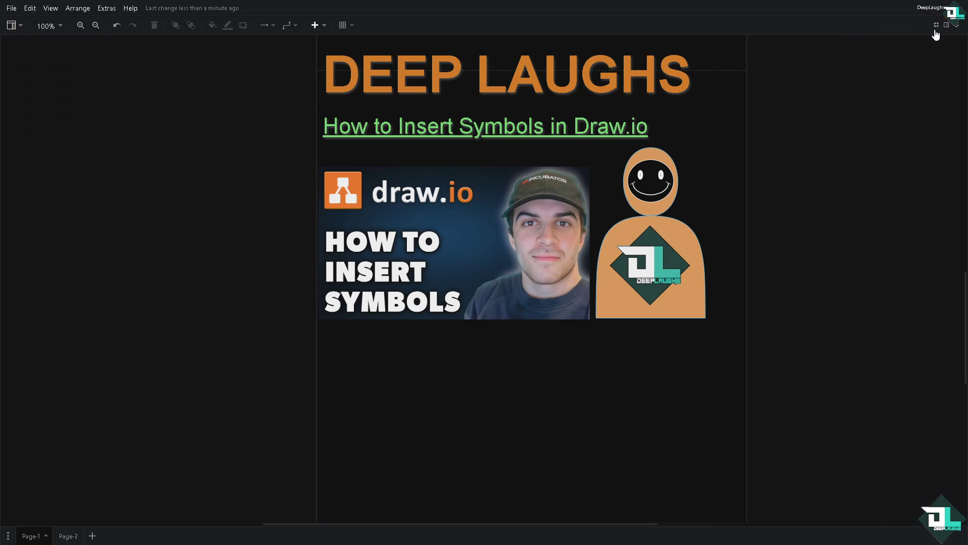
click(935, 26)
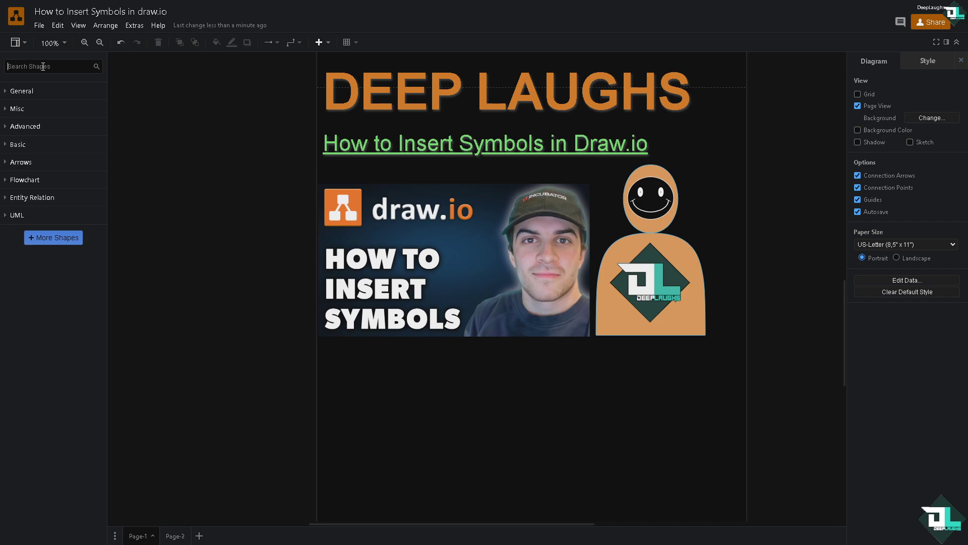
Step: Search shapes for SYMBOL and place the orange diamond S symbol below the thumbnail, about 181×181
text(SYMBOL)
key(Return)
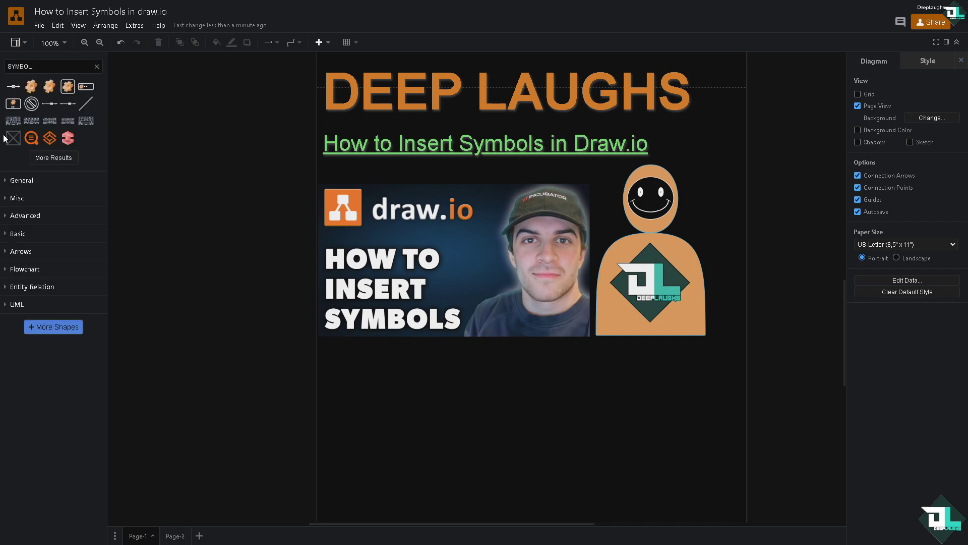
click(55, 157)
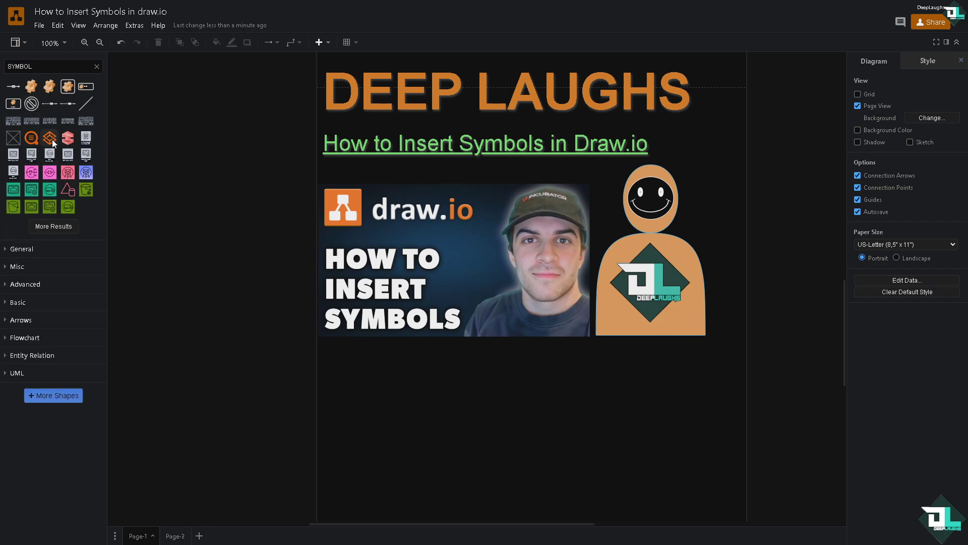
drag(50, 138, 415, 453)
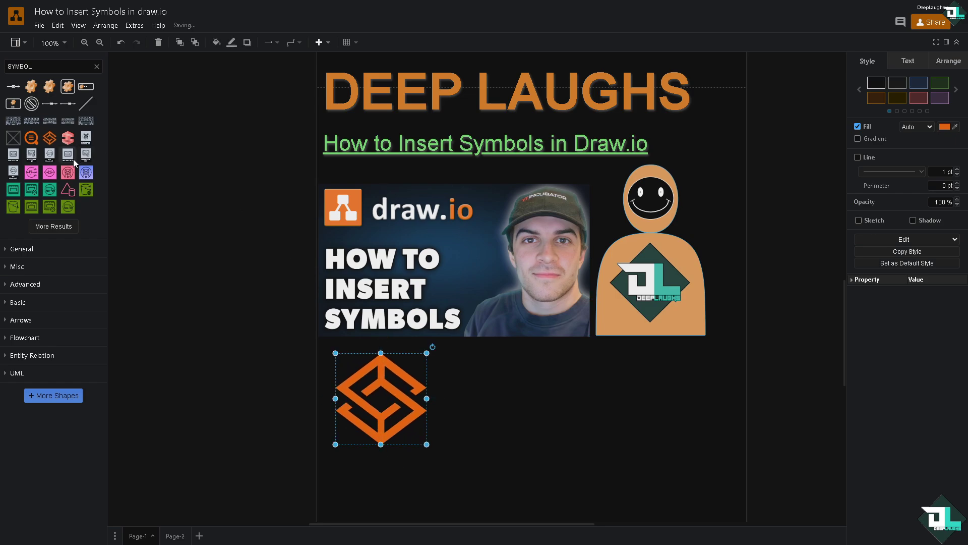
drag(85, 189, 430, 364)
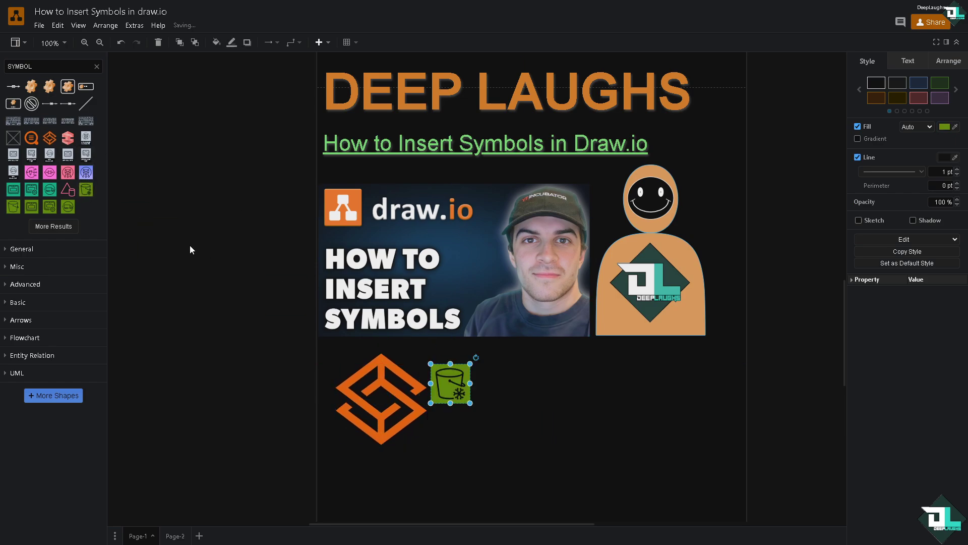
Step: Add green bucket, red cube, orange magnifier, second bucket, pink and 53×53 magnifier symbols to the row
drag(67, 189, 483, 372)
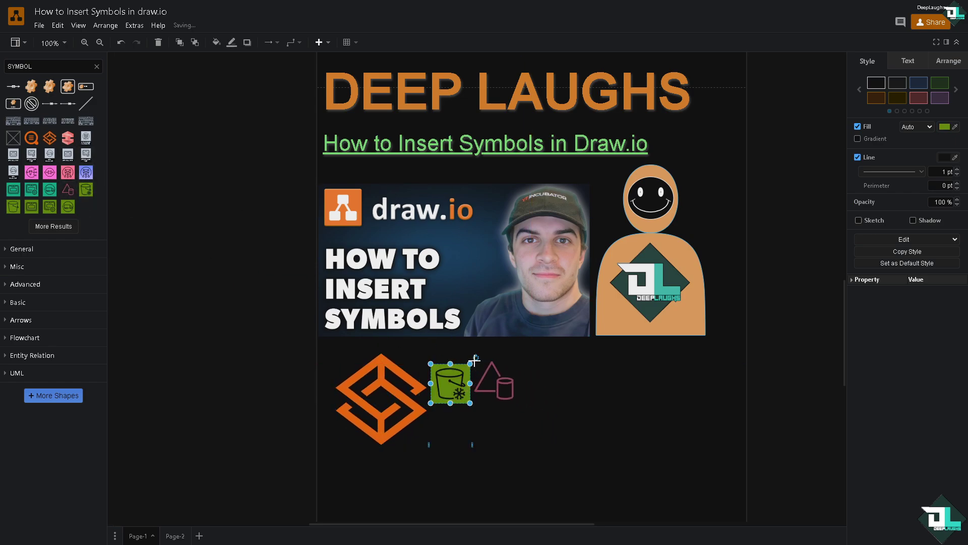
drag(65, 143, 540, 382)
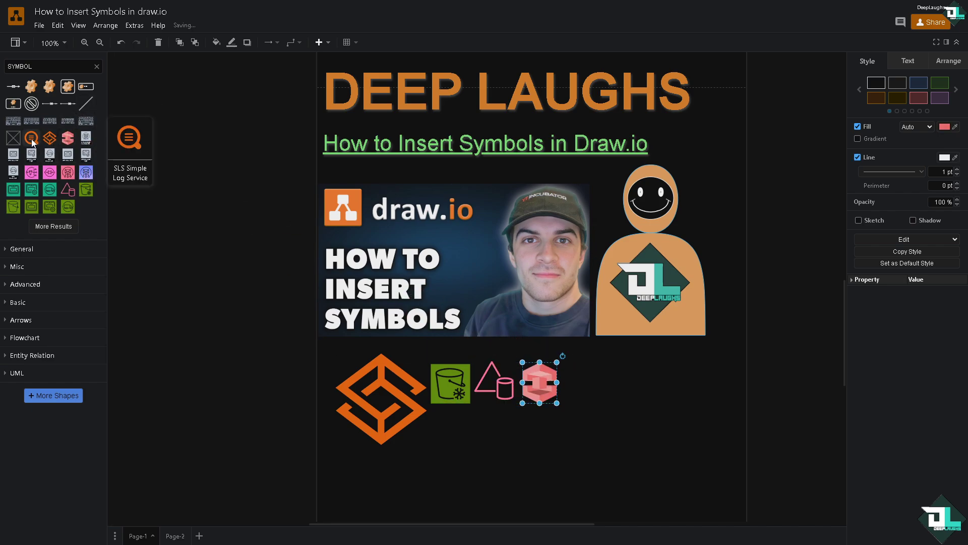
drag(32, 138, 565, 375)
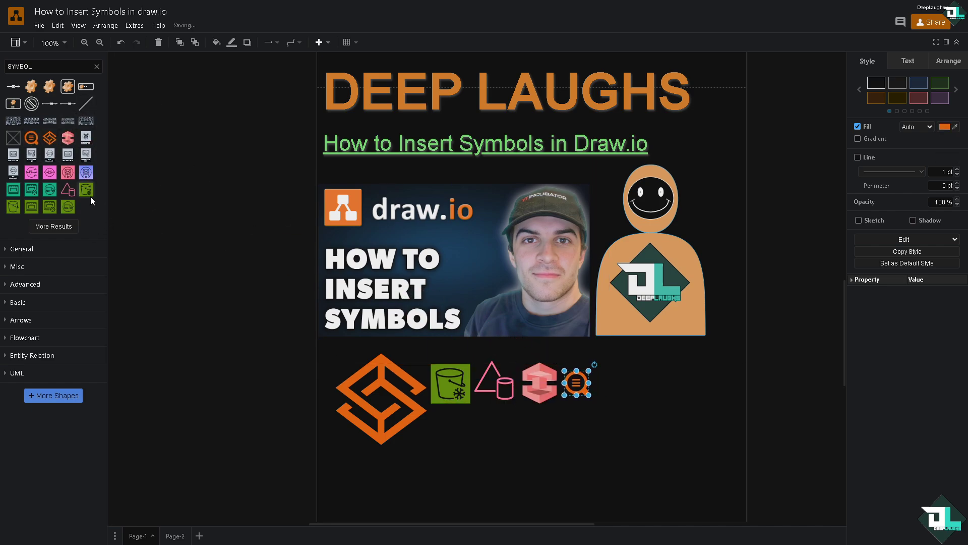
drag(86, 189, 636, 360)
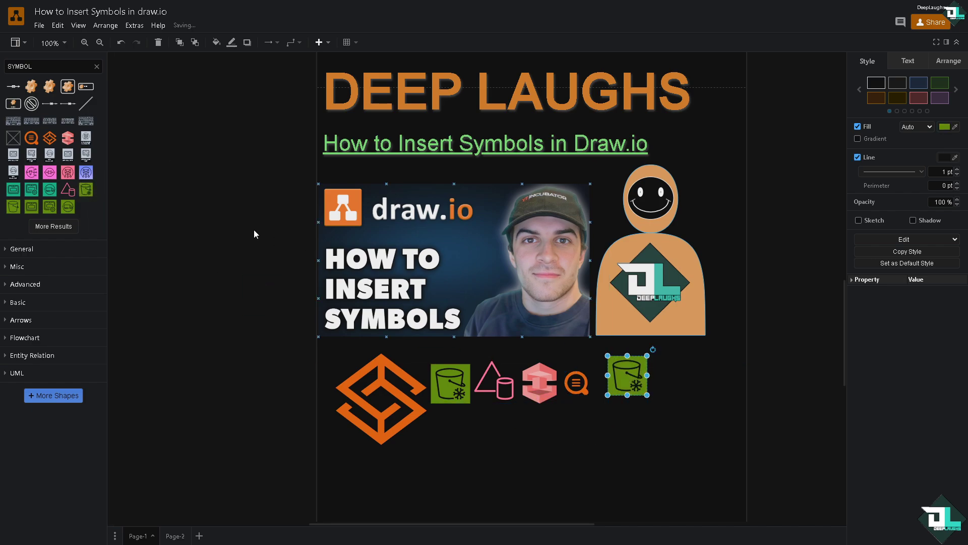
drag(52, 173, 406, 437)
drag(33, 146, 530, 487)
Step: Add a teal gear-box symbol at about 160×160 and a symbols keyboard shrunk to about 172×84
drag(31, 189, 542, 421)
drag(584, 463, 620, 497)
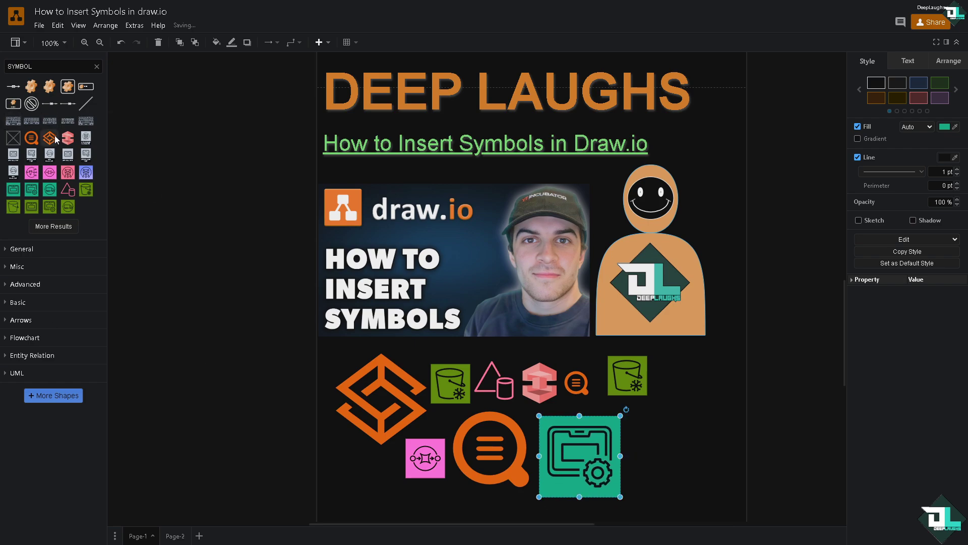
mouse_move(33, 124)
drag(33, 124, 713, 427)
drag(759, 454, 691, 447)
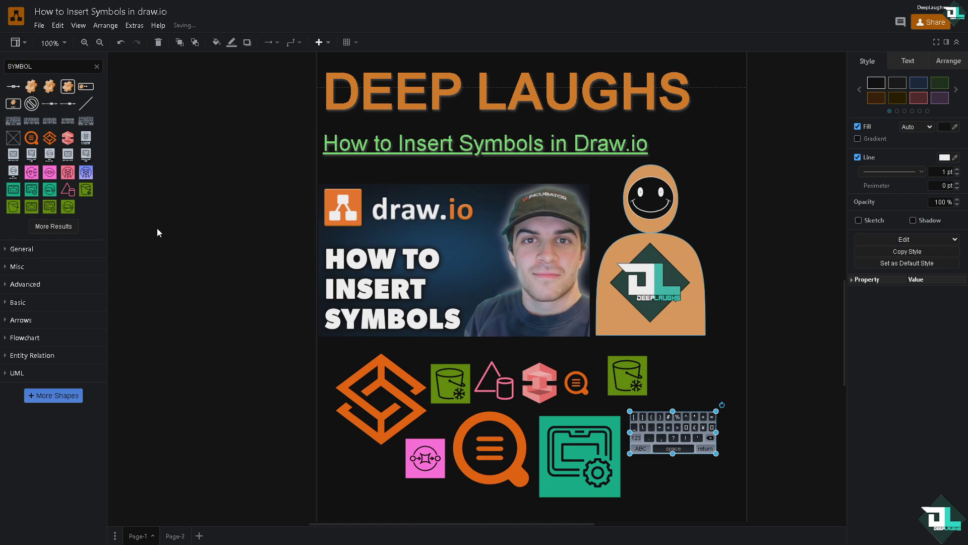
Step: Clear the selection, save the diagram with File > Save, and open File > Export as
click(238, 83)
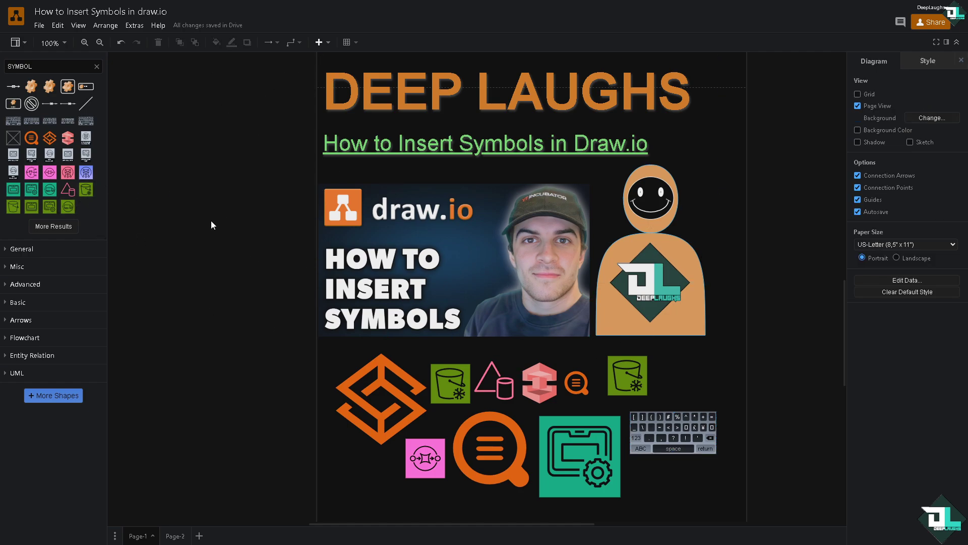
click(440, 259)
click(261, 137)
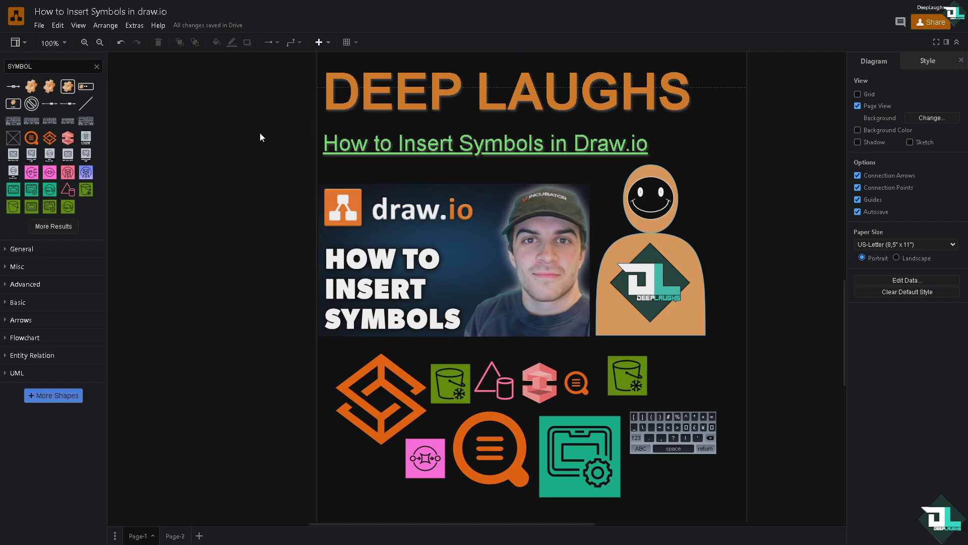
click(39, 25)
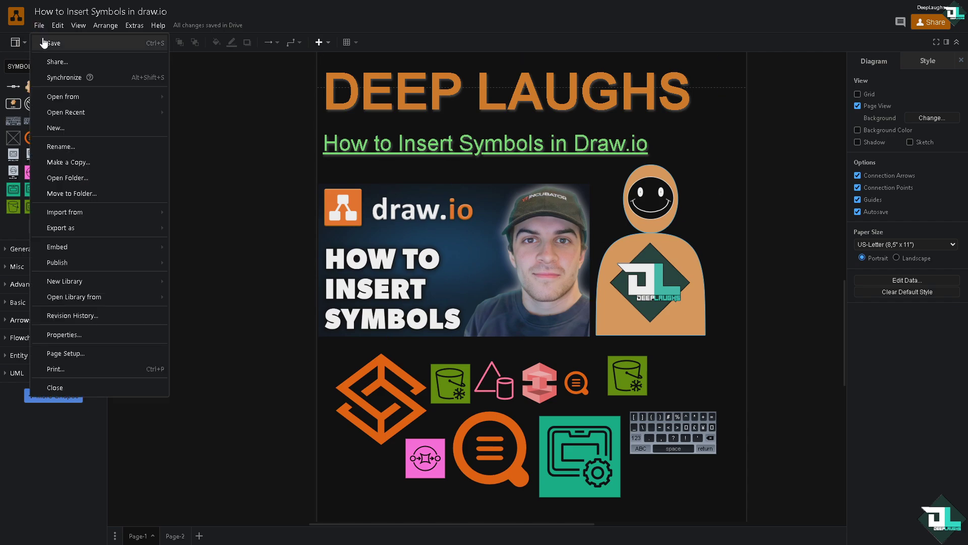
click(50, 44)
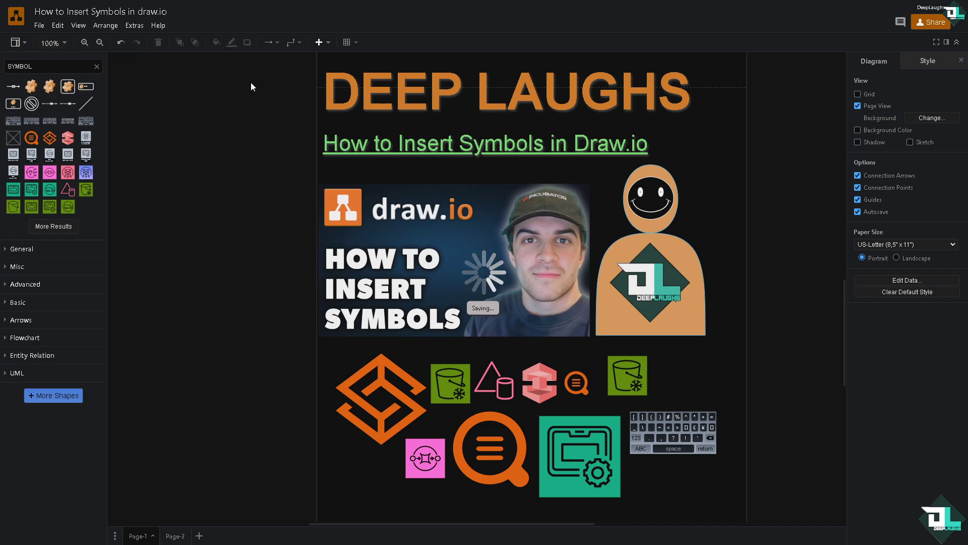
click(40, 27)
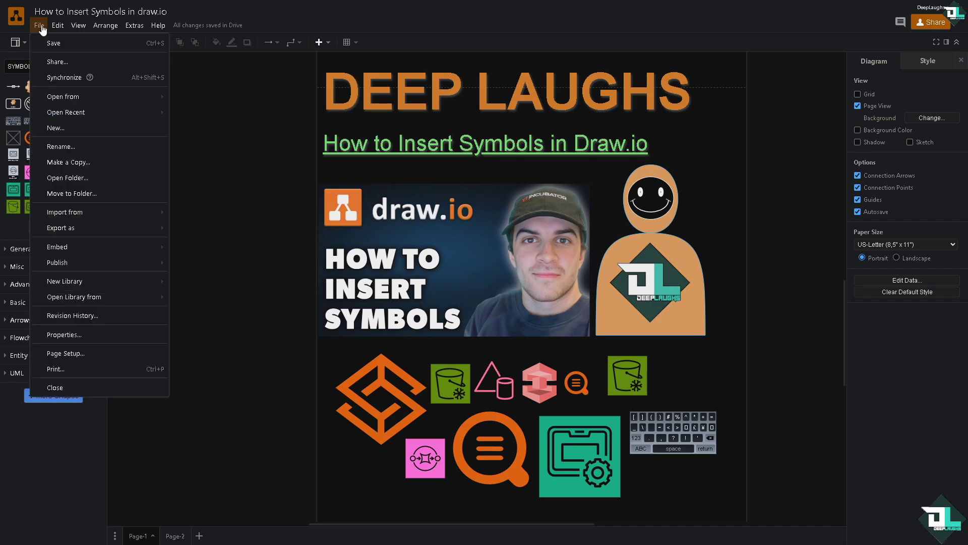
mouse_move(101, 244)
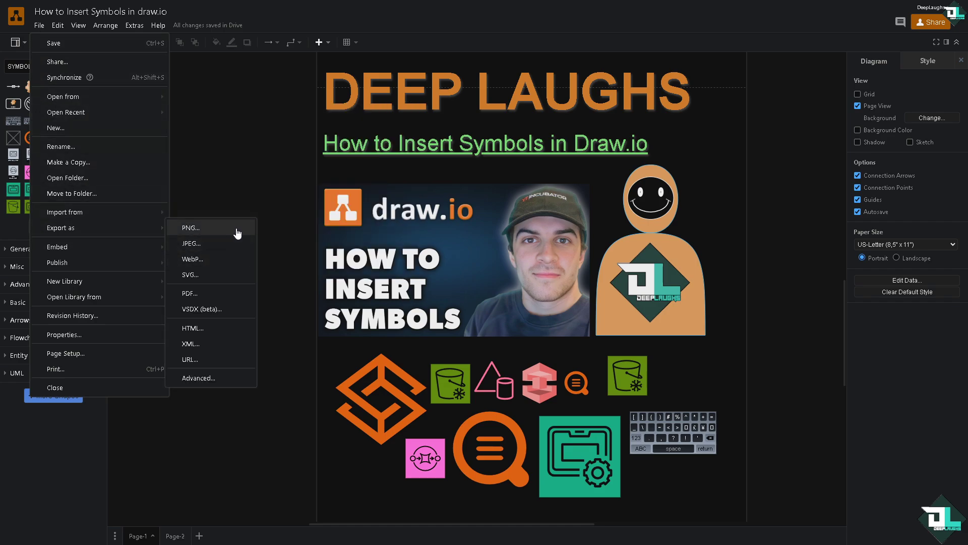
Step: Configure the PNG export: border 6.9, Diagram size, transparent background, shadow and grid
click(236, 229)
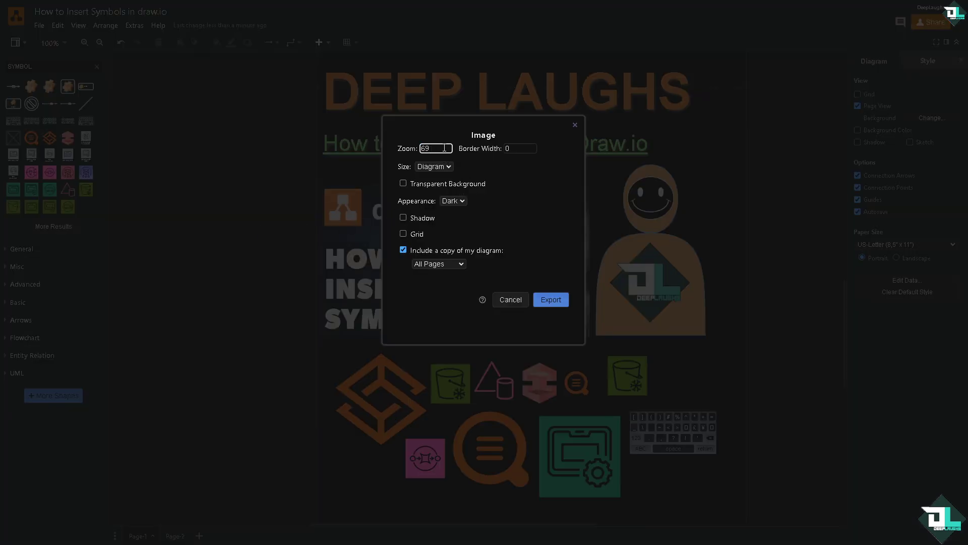
click(504, 148)
key(BackSpace)
text(69)
click(437, 166)
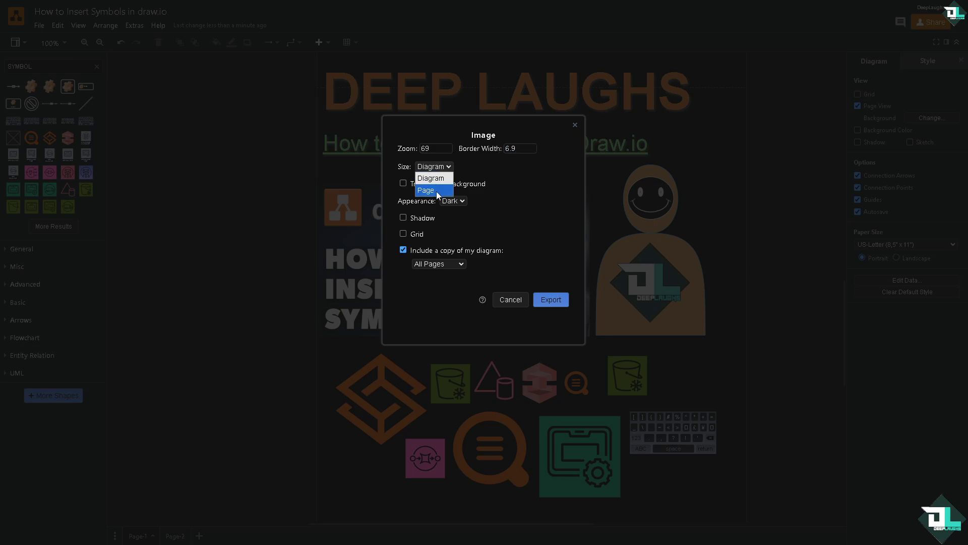
click(439, 178)
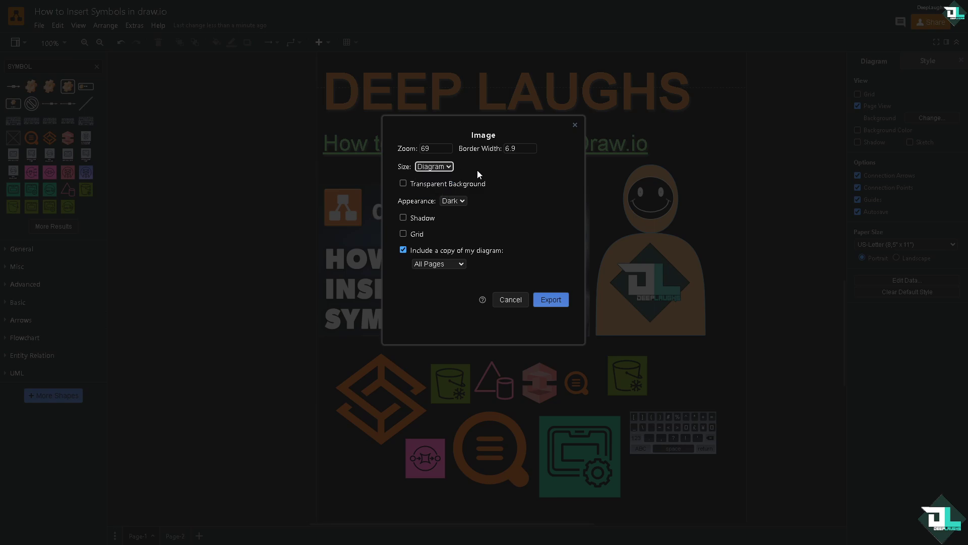
click(402, 182)
click(432, 226)
click(403, 217)
click(404, 233)
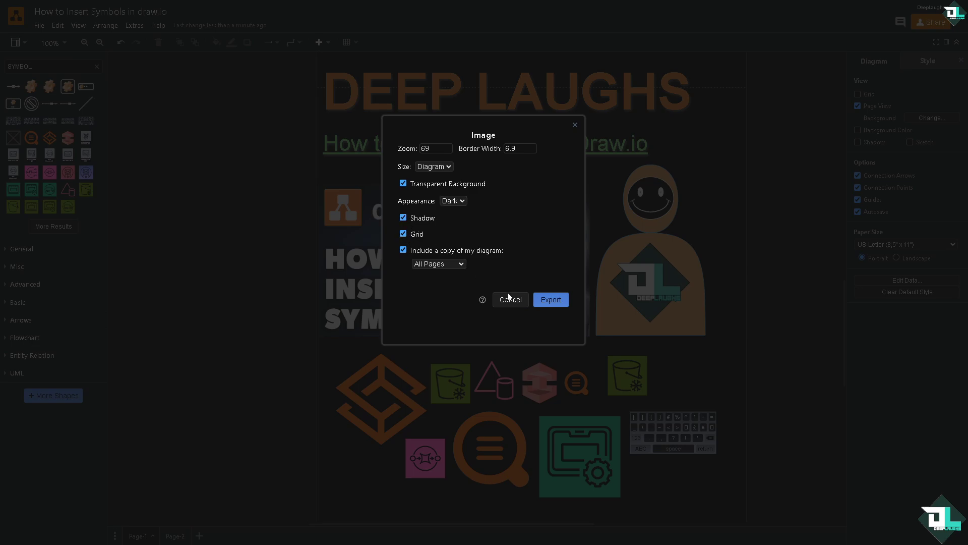
Step: Run the PNG export and save the image to Google Drive – My Drive
click(551, 299)
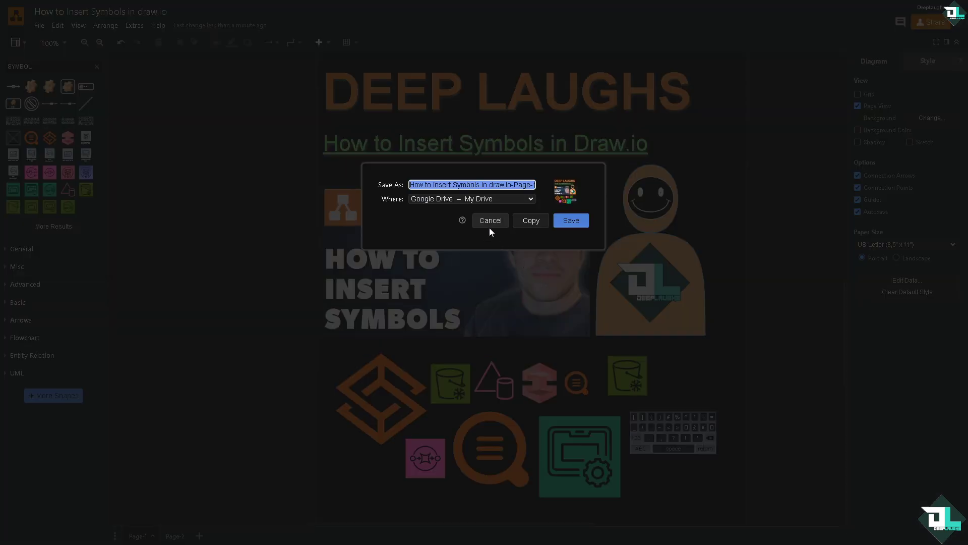
click(502, 200)
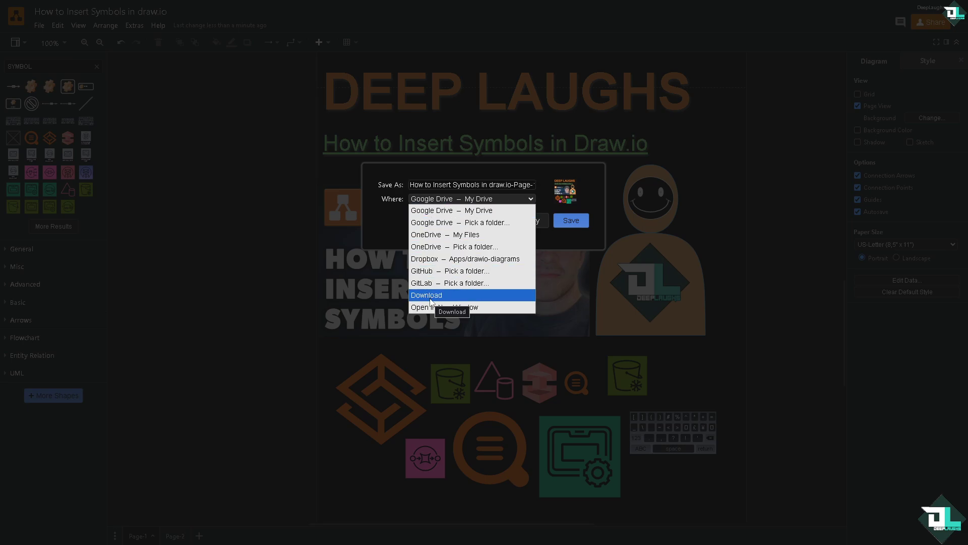
click(389, 215)
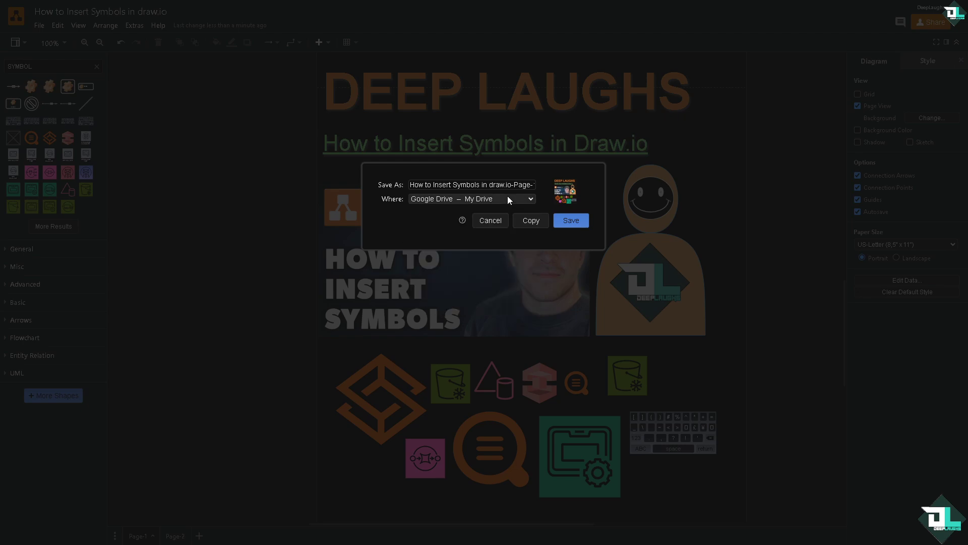
click(571, 220)
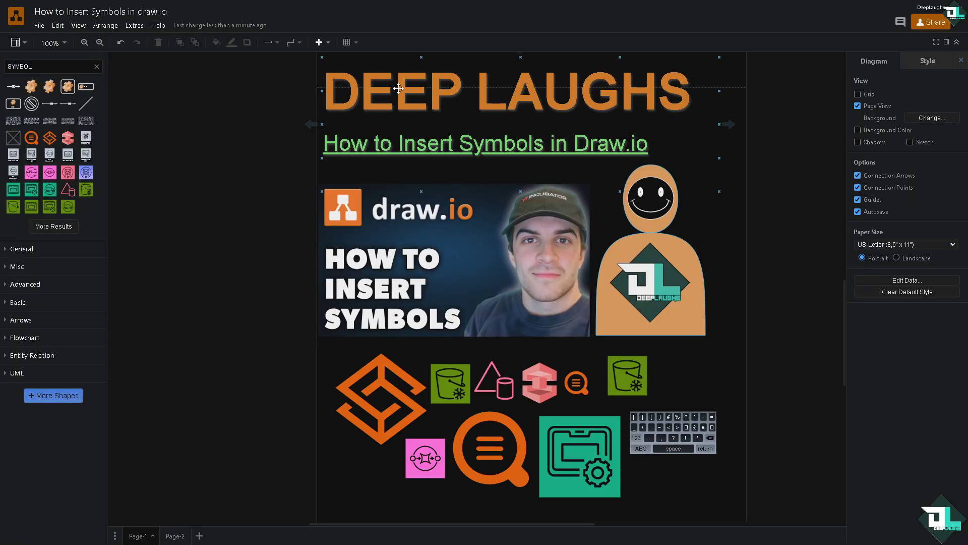
click(931, 23)
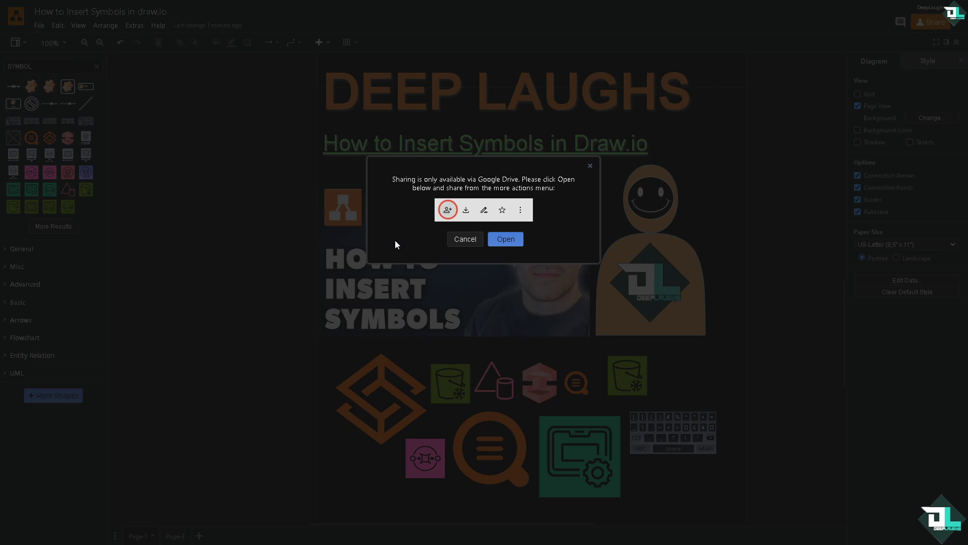
click(466, 243)
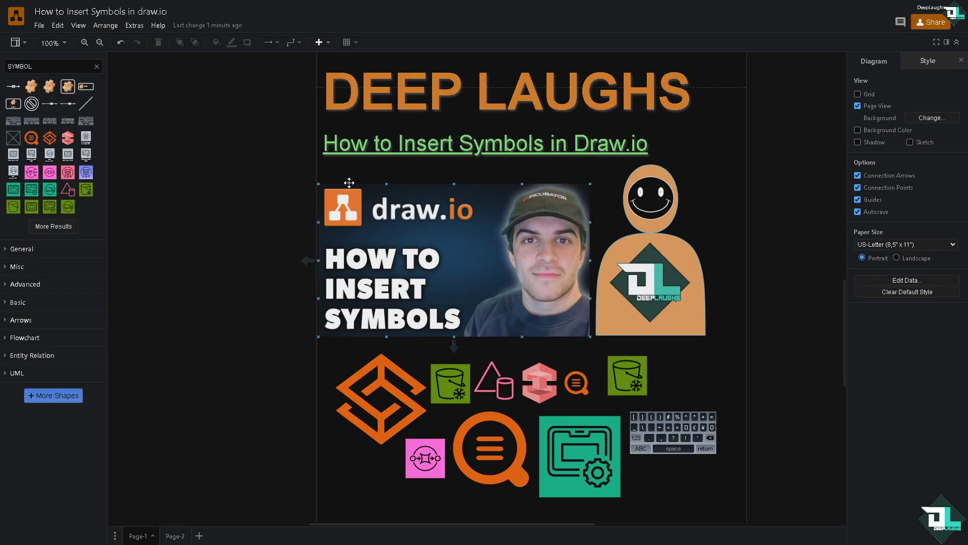
click(161, 113)
Step: Choose File > Make a Copy… to bring up the copy dialog
click(39, 26)
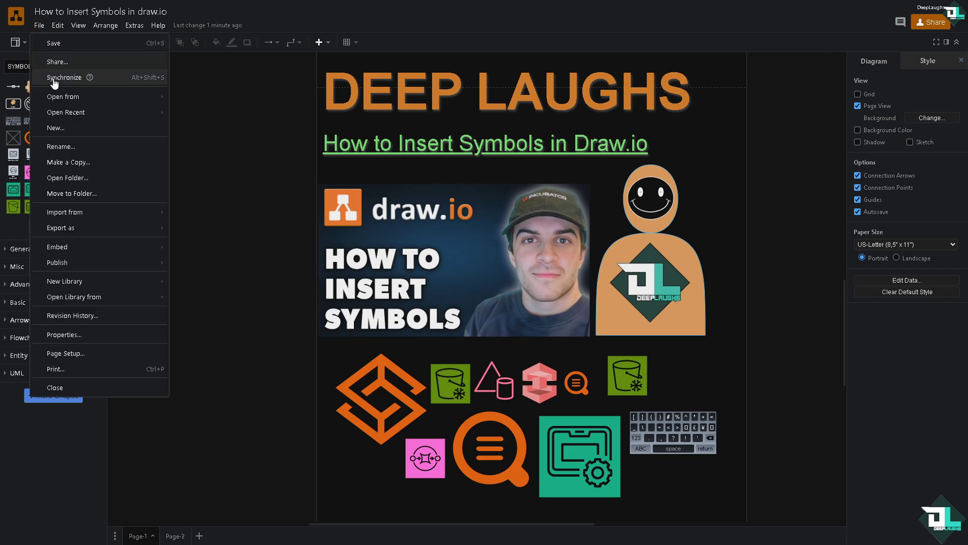
click(71, 162)
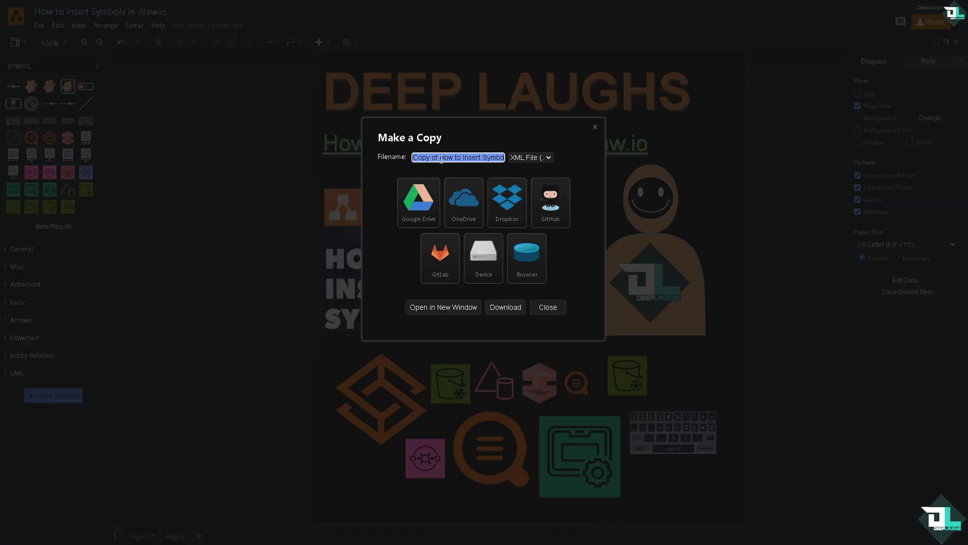